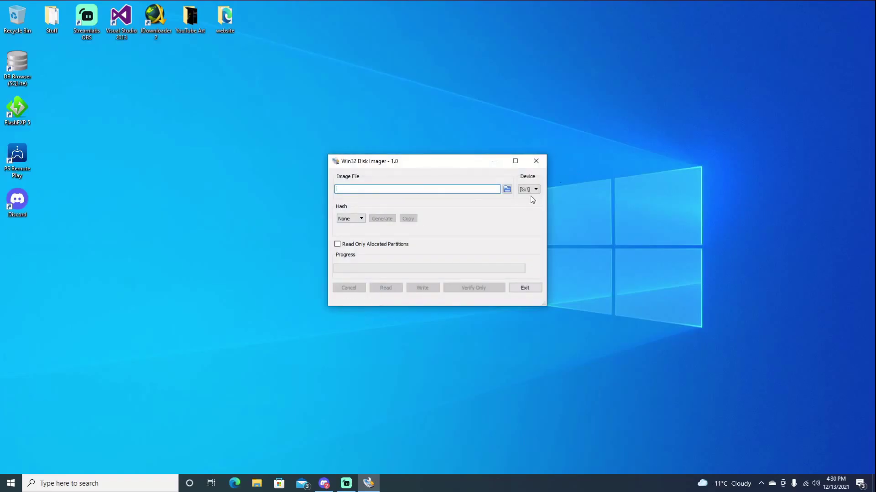
Step: Keep drive G: as the target and choose exfathax.img from the Desktop as the image file
left_click(533, 189)
left_click(470, 172)
left_click_drag(430, 168, 326, 192)
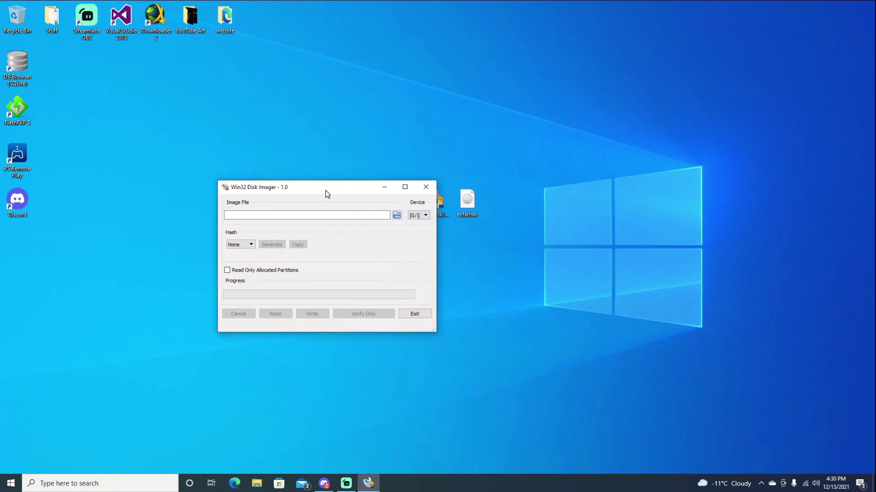
left_click(397, 216)
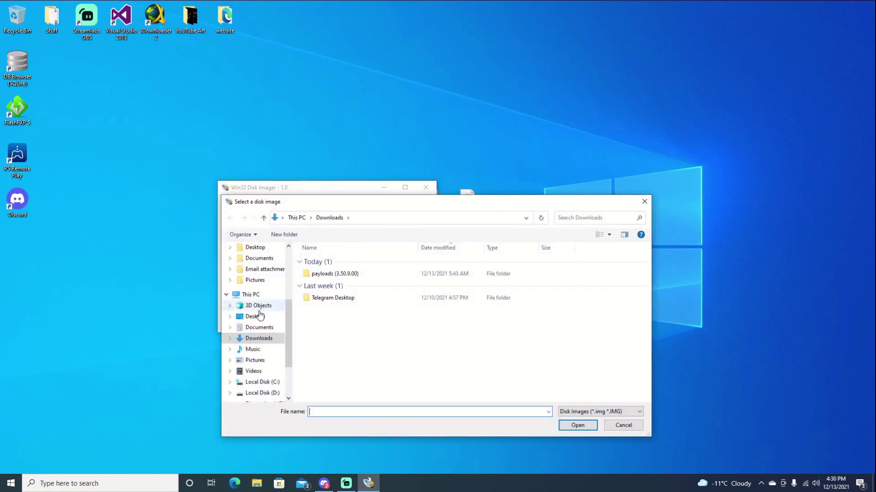
left_click(256, 318)
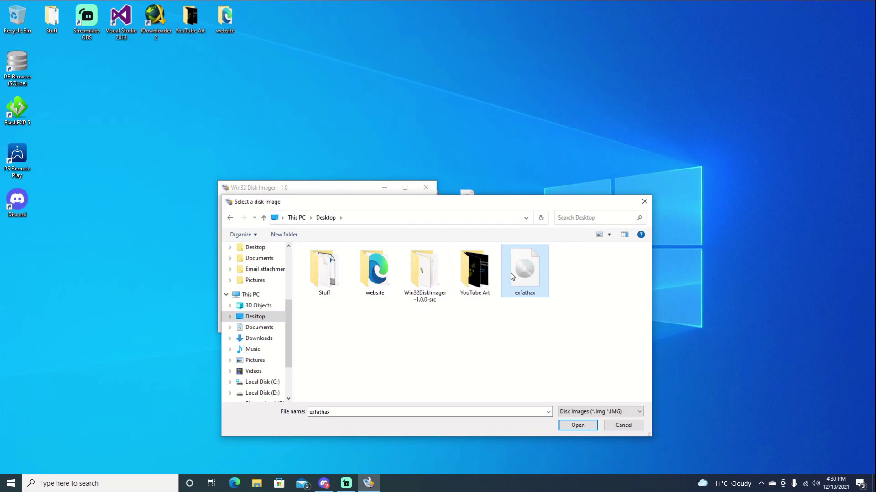
double_click(507, 277)
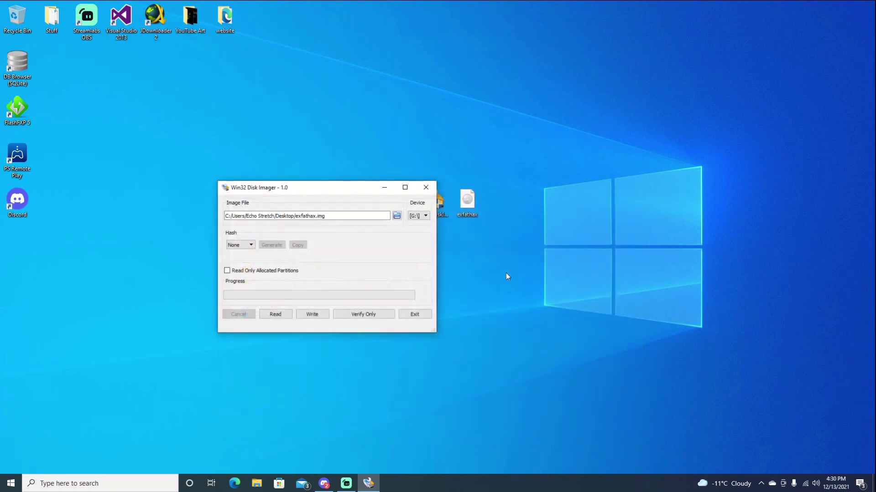
Step: Write the image to the drive, confirming the overwrite, and dismiss the Write Successful notice
left_click(311, 316)
left_click(342, 276)
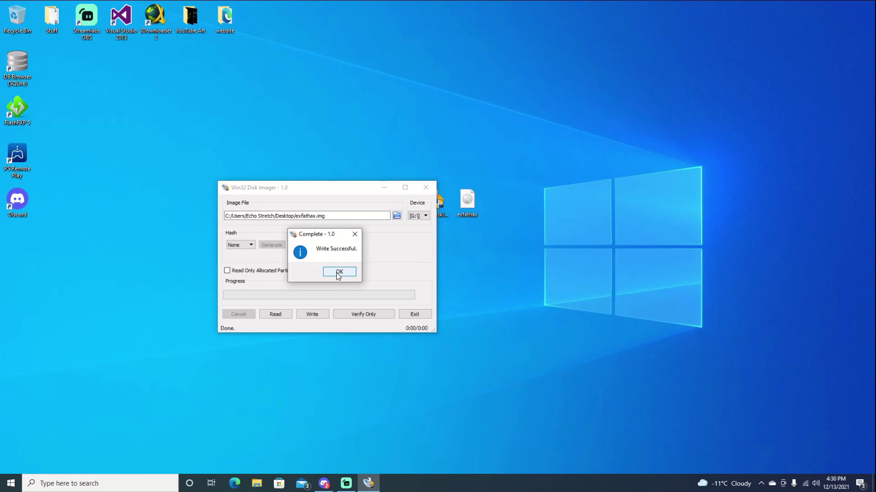
left_click(338, 275)
left_click(339, 273)
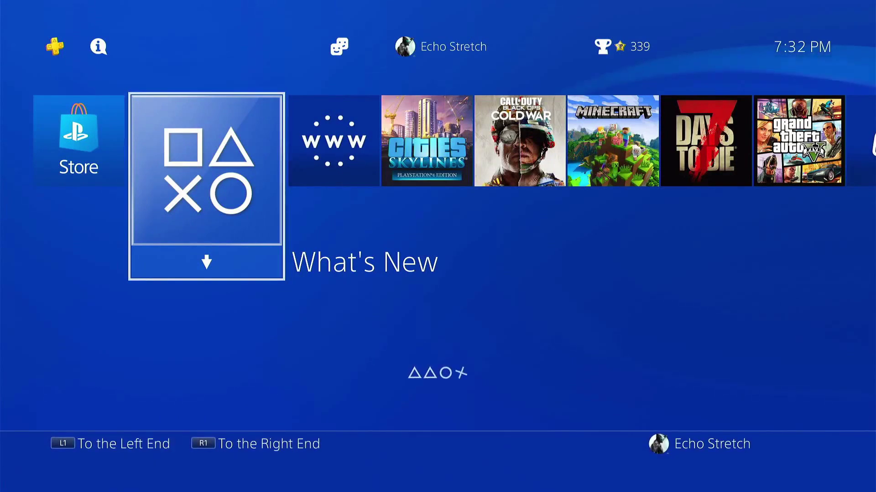
key("Up")
key("Right")
key("Right")
key("Right")
key("Right")
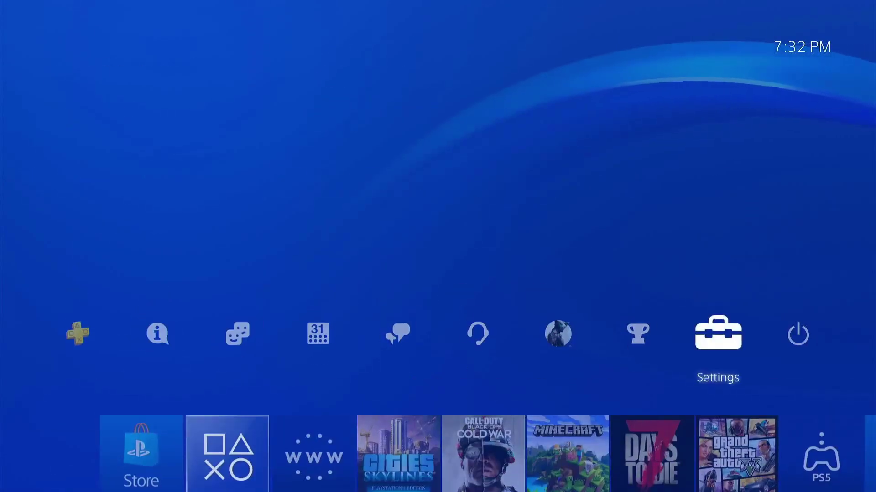
key("Return")
key("Down")
key("Down")
key("Down")
key("Down")
key("Down")
key("Down")
key("Down")
key("Down")
key("Down")
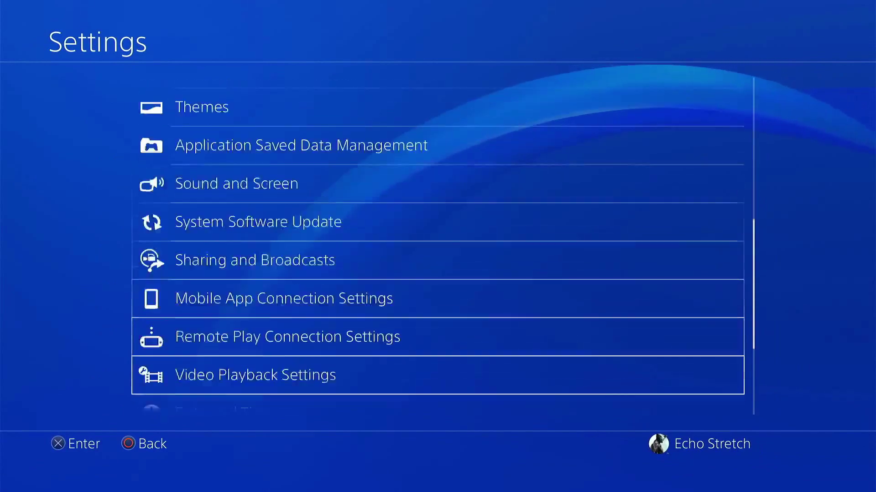
key("Down")
key("Down")
key("Down")
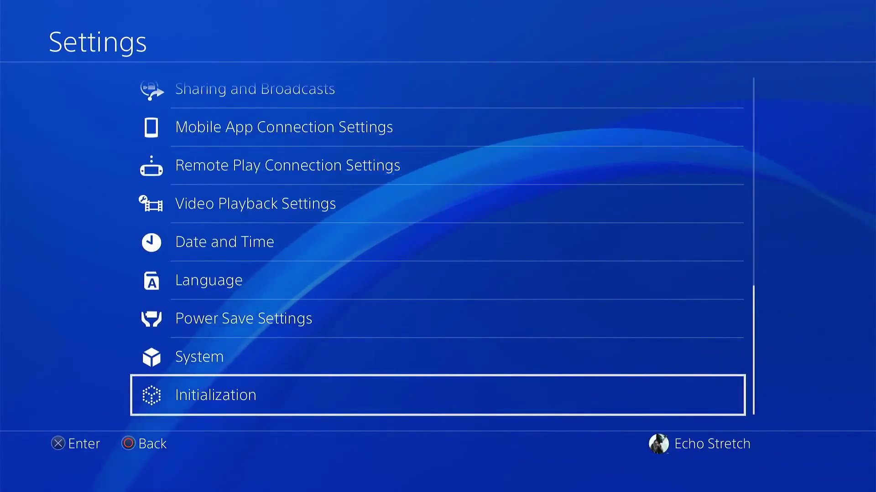
key("Up")
key("Return")
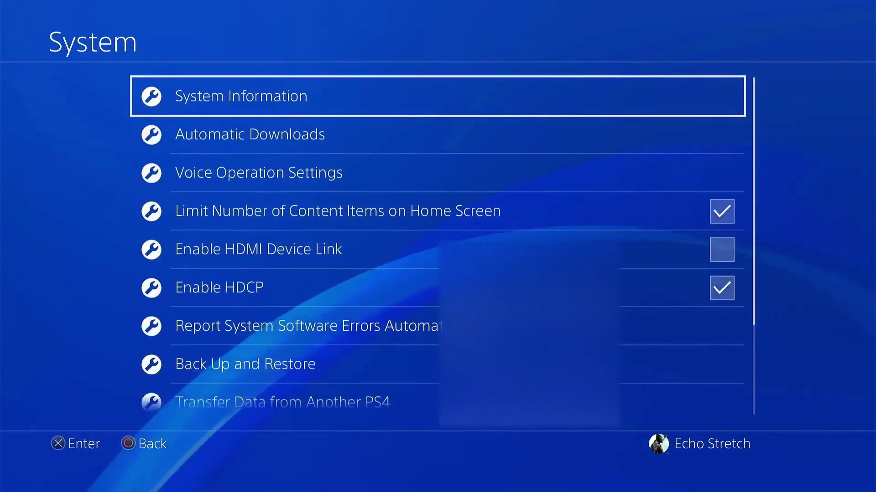
key("Return")
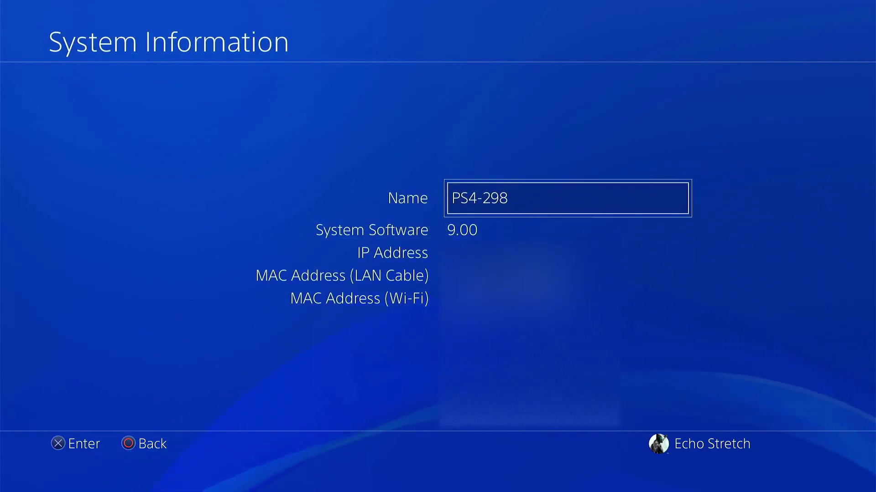
key("Escape")
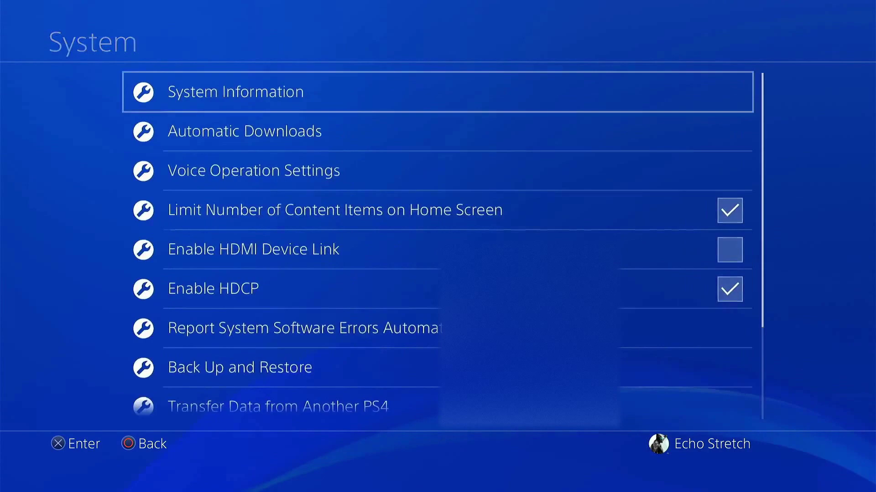
key("Escape")
key("Up")
key("Up")
key("Up")
key("Up")
key("Up")
key("Up")
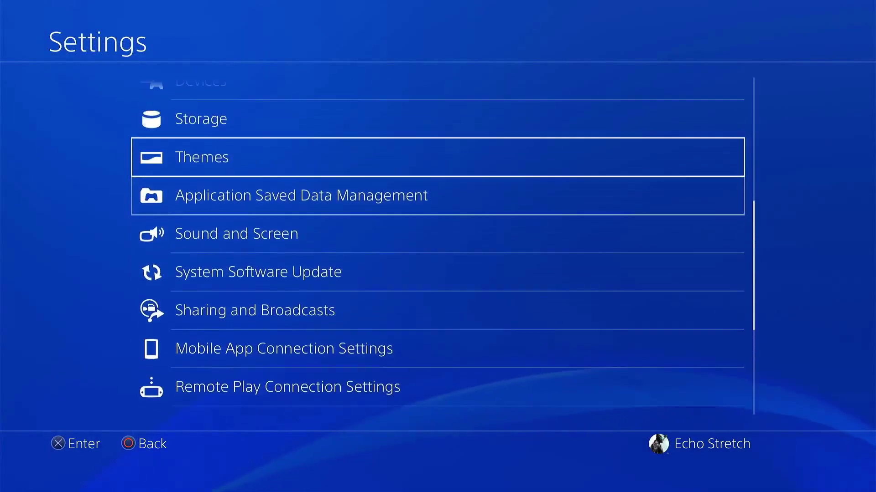
key("Up")
key("Up")
key("Up")
key("Up")
key("Return")
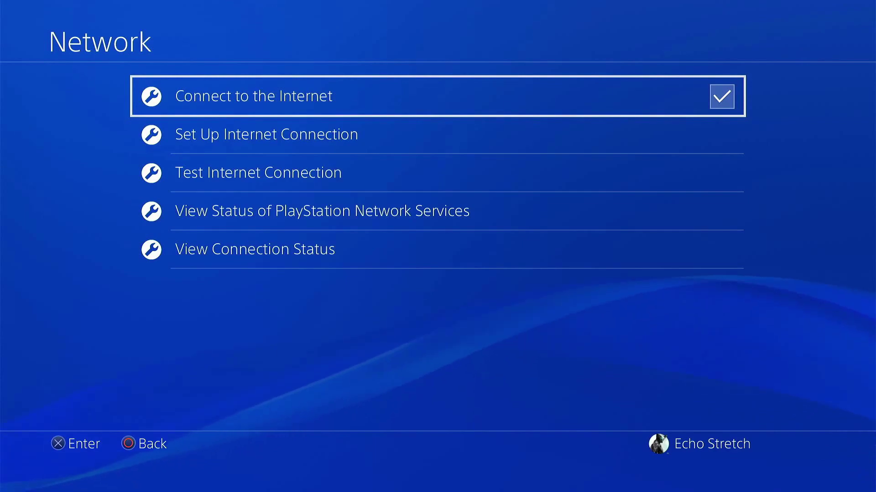
key("Escape")
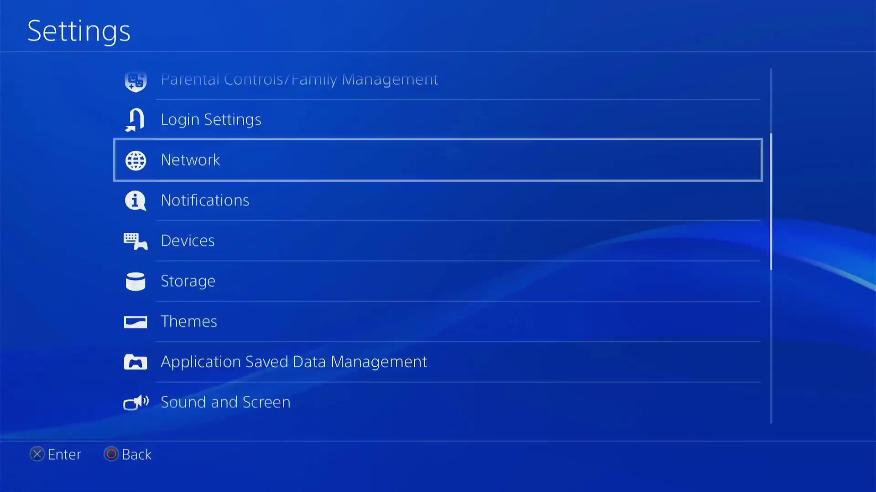
key("Escape")
key("Down")
Step: Launch the Internet Browser and delete all frequently used pages from its start page
key("Right")
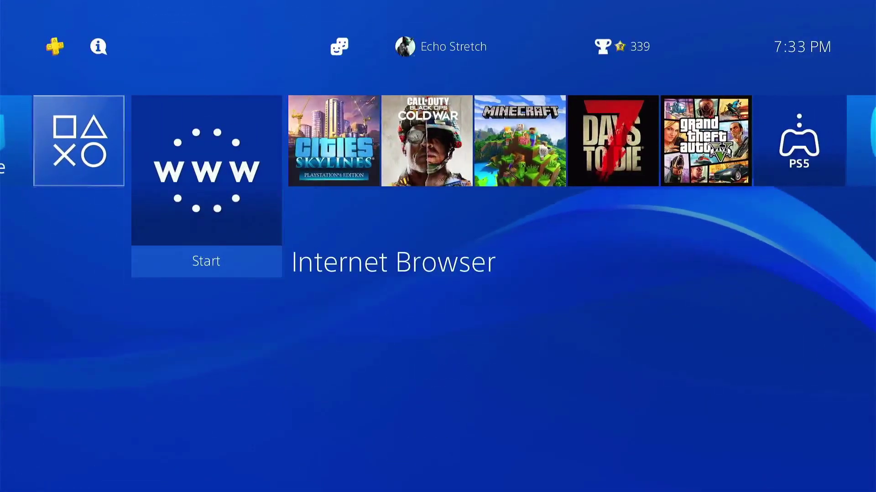
key("Return")
key("Menu")
key("Up")
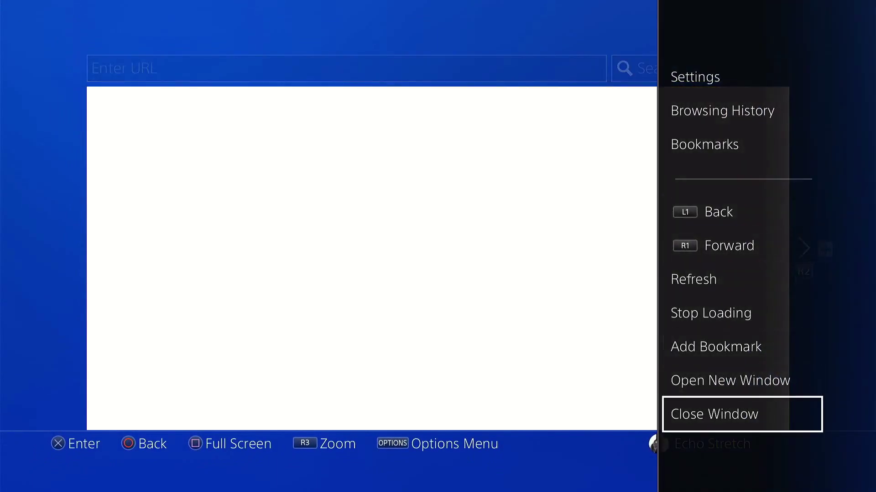
key("Escape")
key("Menu")
key("Down")
key("Return")
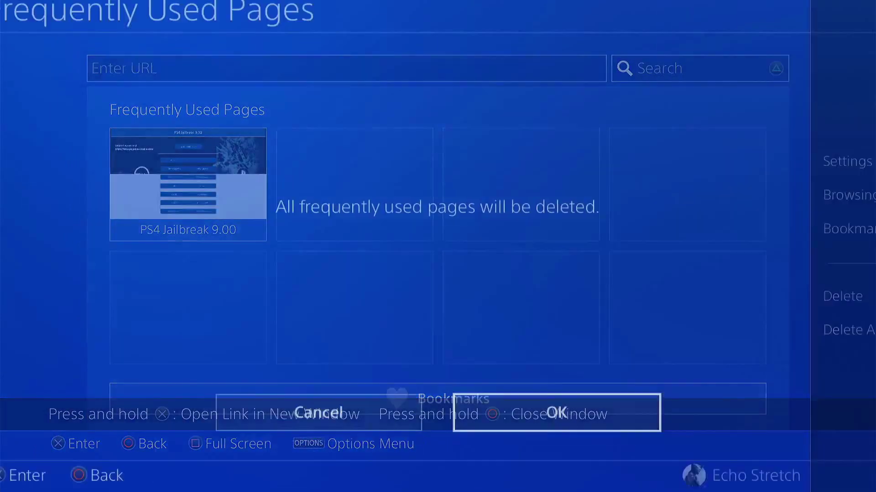
key("Return")
Step: Clear the browsing history so the history list is empty
key("Menu")
key("Down")
key("Return")
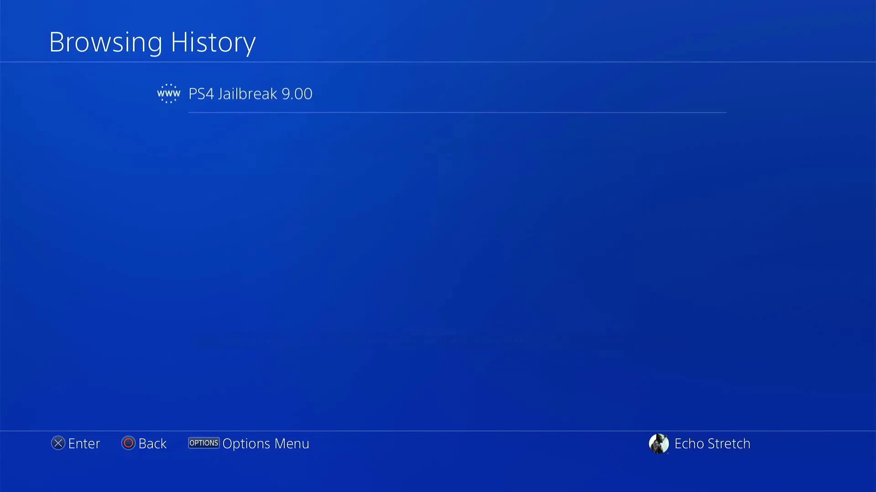
key("Menu")
key("Return")
key("Return")
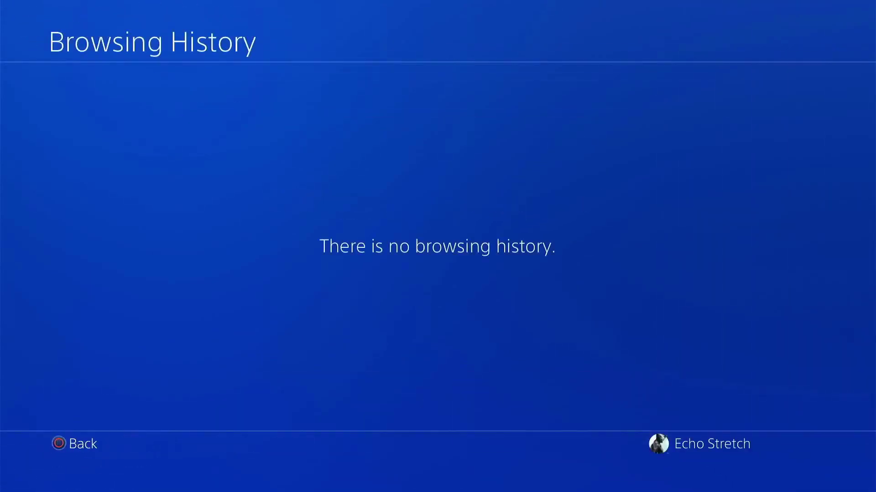
key("Escape")
Step: In browser Settings delete cookies and clear website data, then exit the browser
key("Menu")
key("Up")
key("Up")
key("Return")
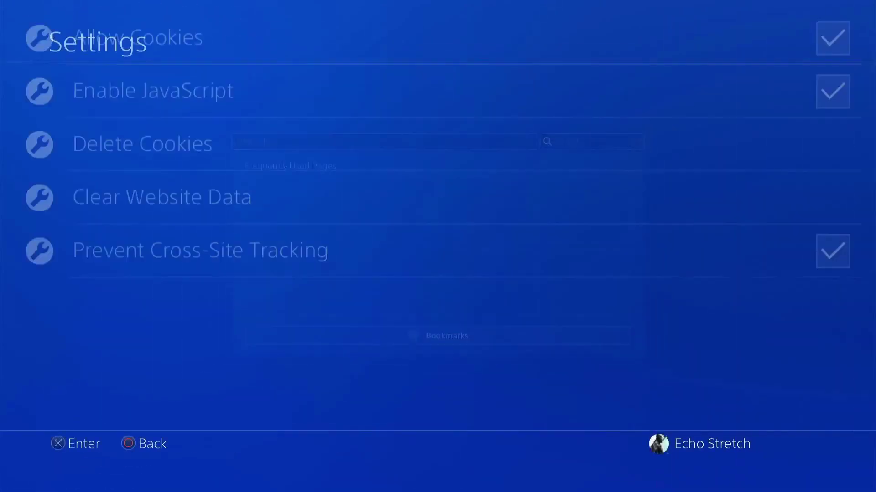
key("Down")
key("Down")
key("Return")
key("Return")
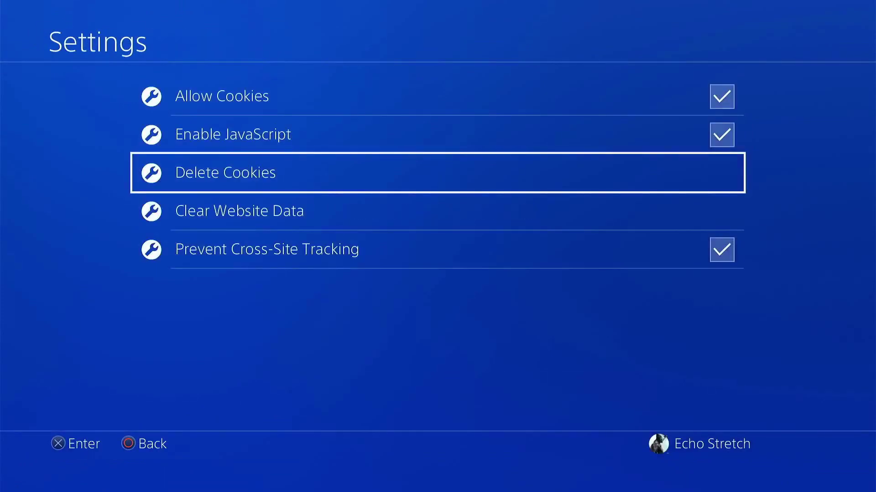
key("Down")
key("Return")
key("Return")
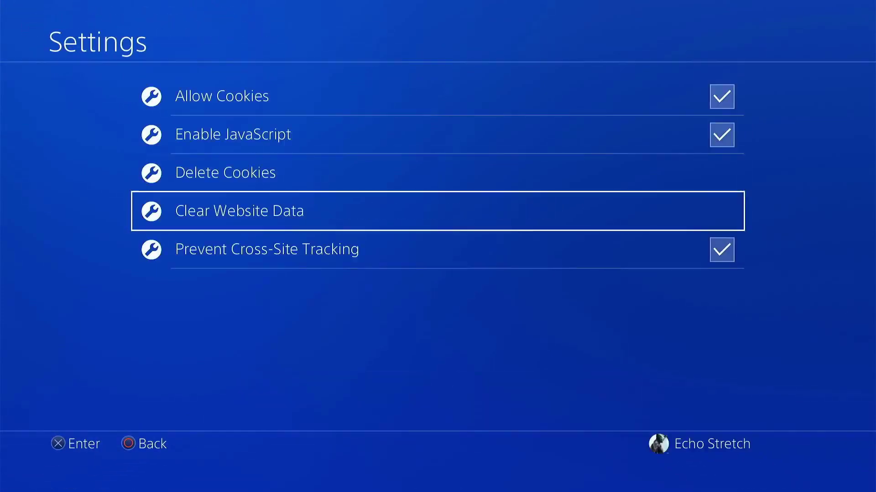
key("Escape")
key("Escape")
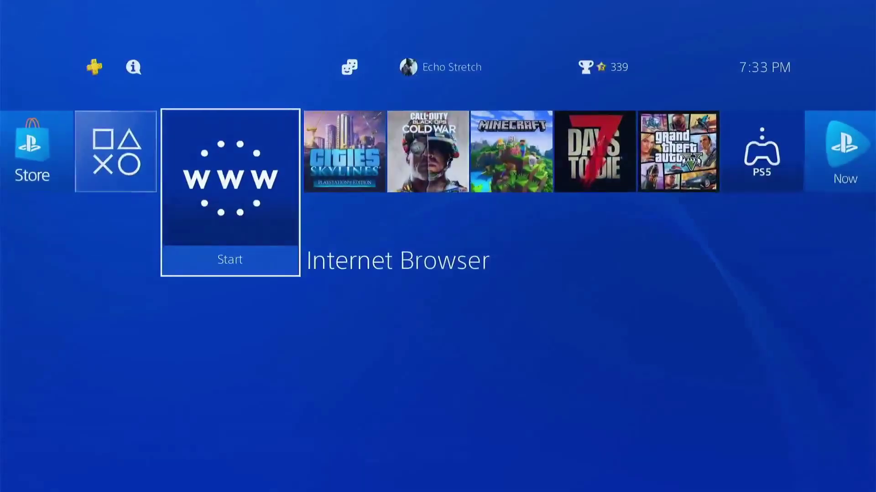
Step: Relaunch the Internet Browser on its blank start page
key("Return")
key("Menu")
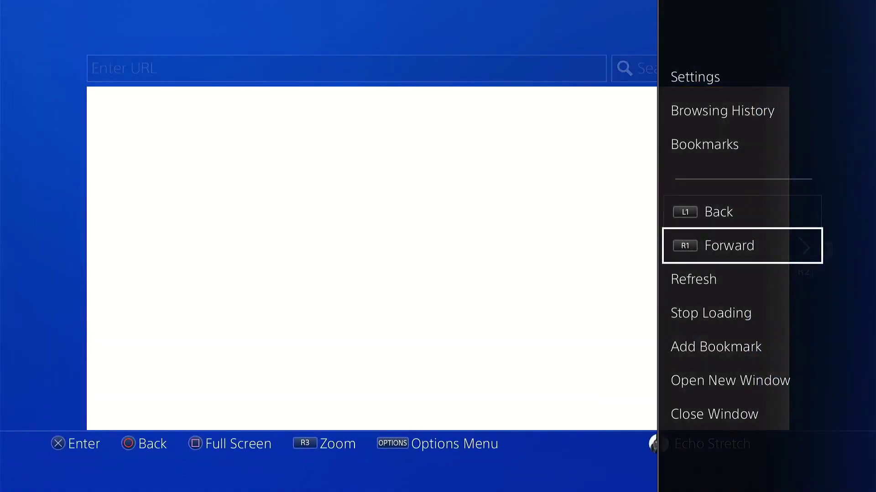
key("Escape")
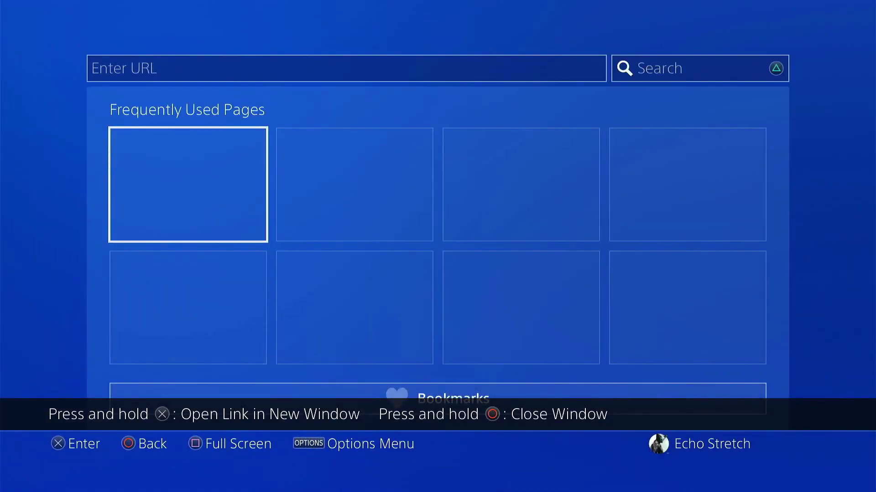
Step: Load the 'Darkmodder PS4 Jailbreak 9.00' page from the saved bookmarks
key("Down")
key("Down")
key("Return")
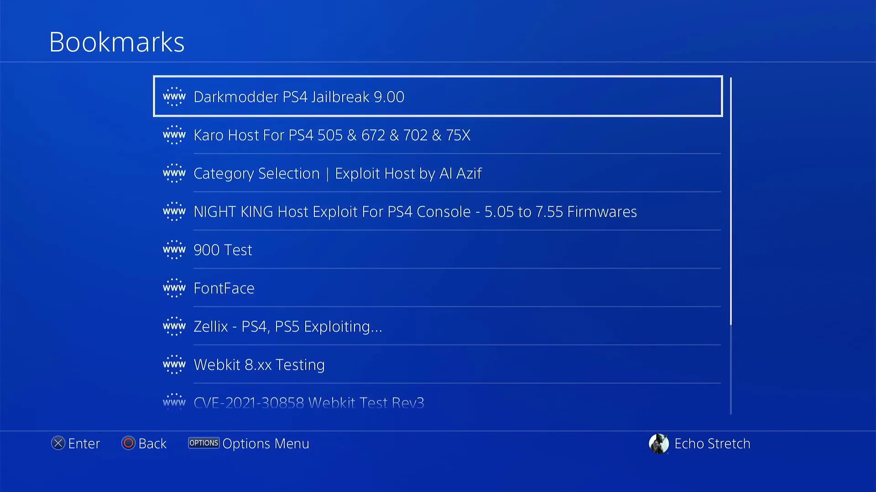
key("Return")
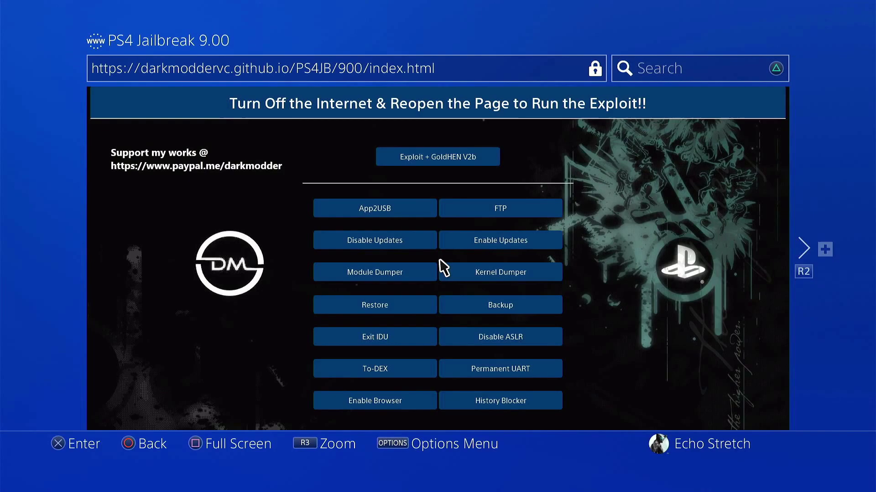
Step: Uncheck 'Connect to the Internet' in Settings > Network and back out to the home screen
key("Home")
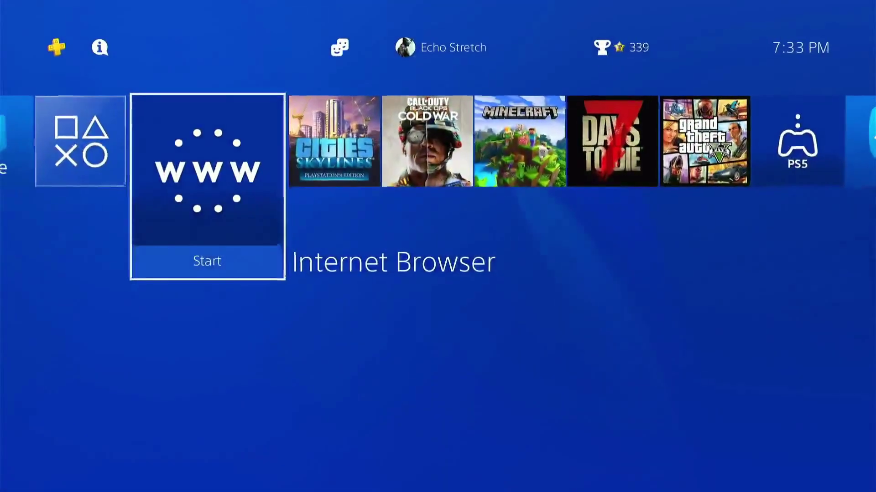
key("Up")
key("Return")
key("Down")
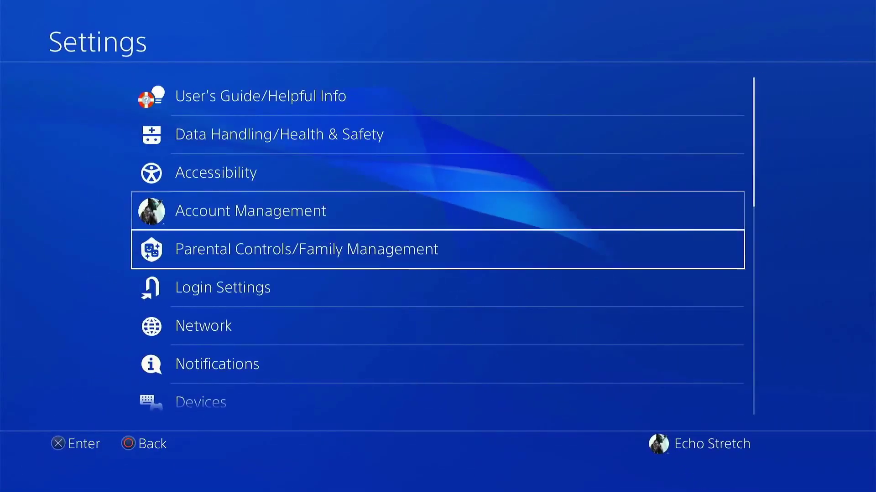
key("Down")
key("Down")
key("Return")
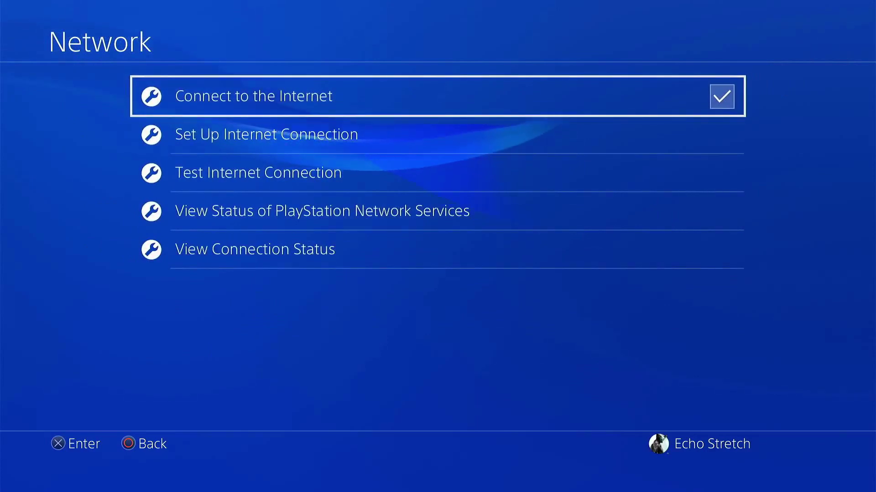
key("Return")
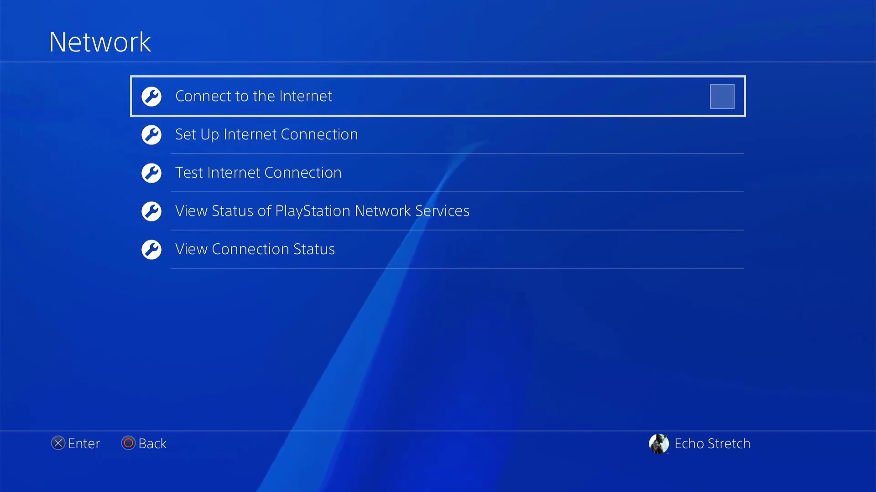
key("Escape")
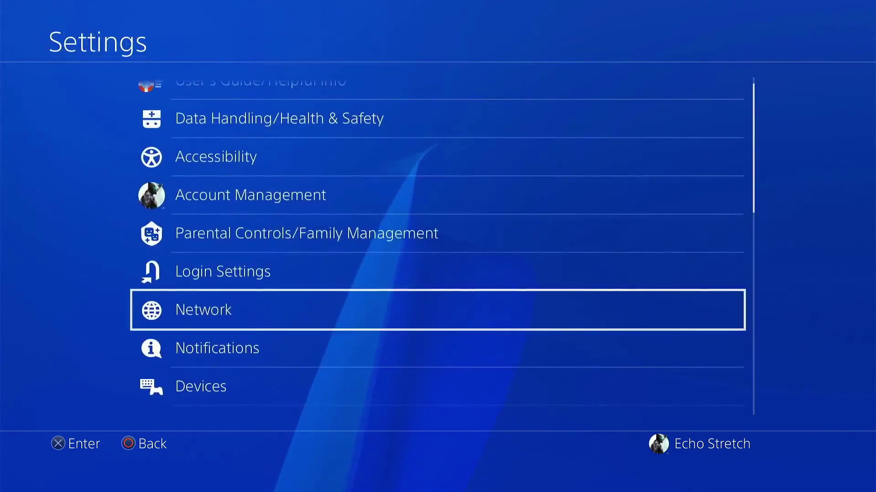
key("Escape")
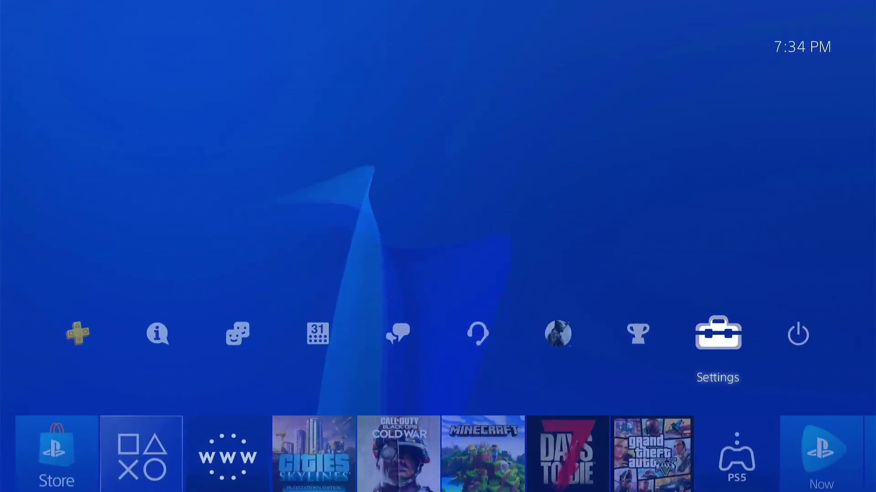
Step: Launch the browser, run 'Exploit + GoldHEN V2b' and accept the Insert USB Now alert so GoldHEN loads
key("Down")
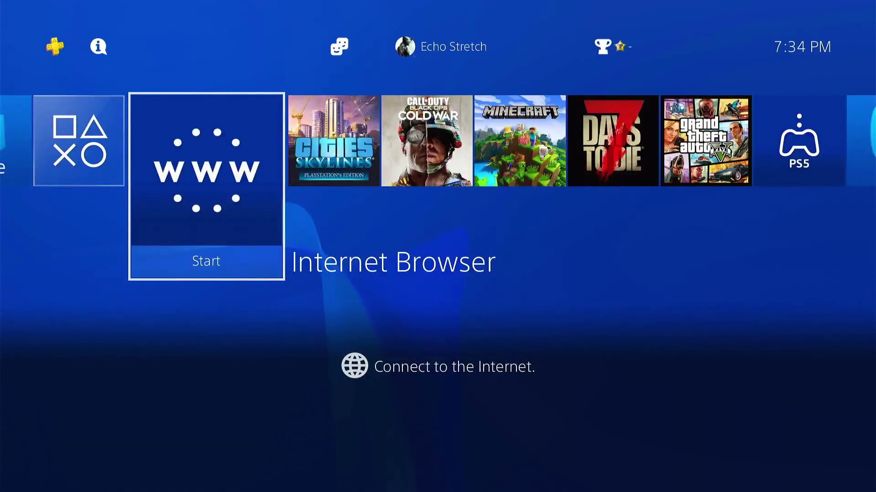
key("Return")
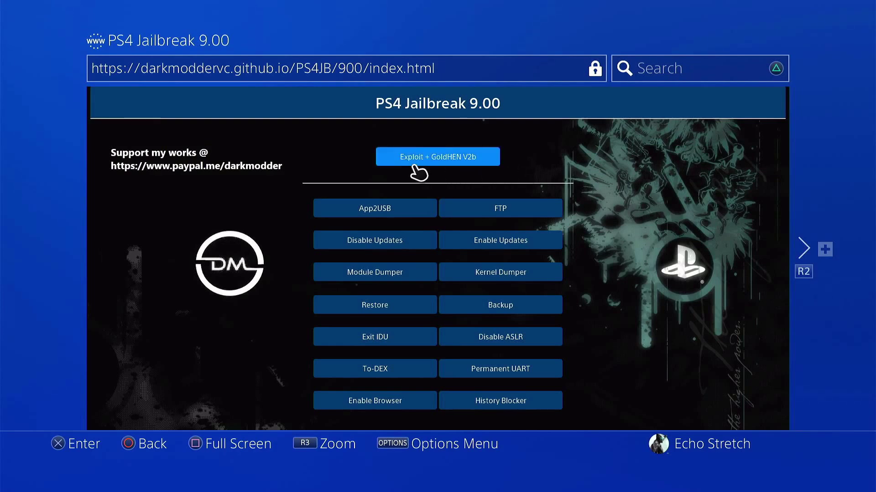
left_click(435, 159)
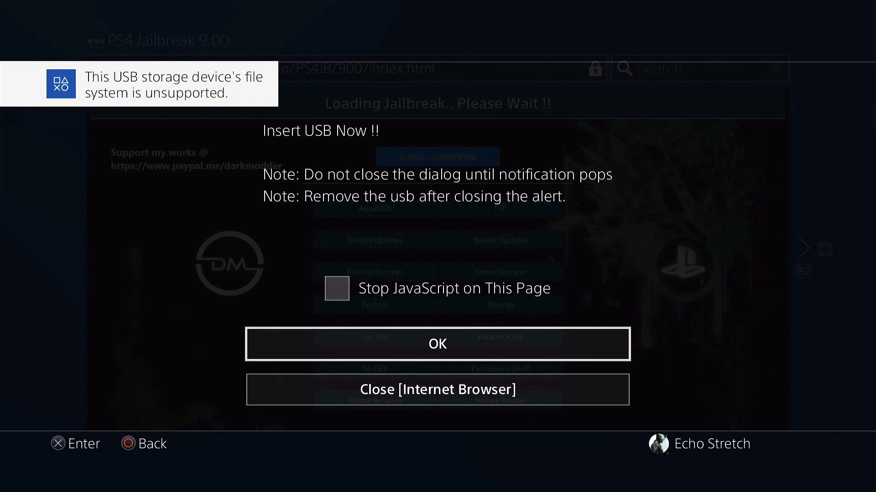
key("Return")
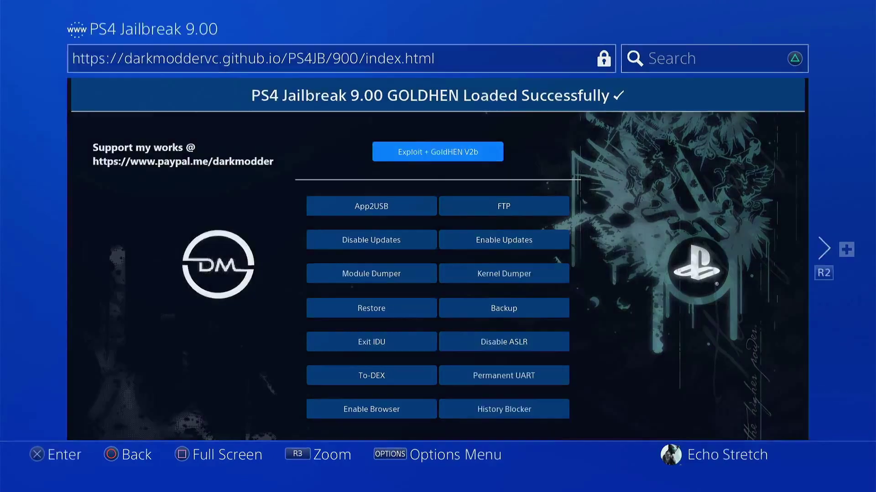
Step: Return home, enter Settings and look through the new GoldHEN menu entry
key("super")
key("Up")
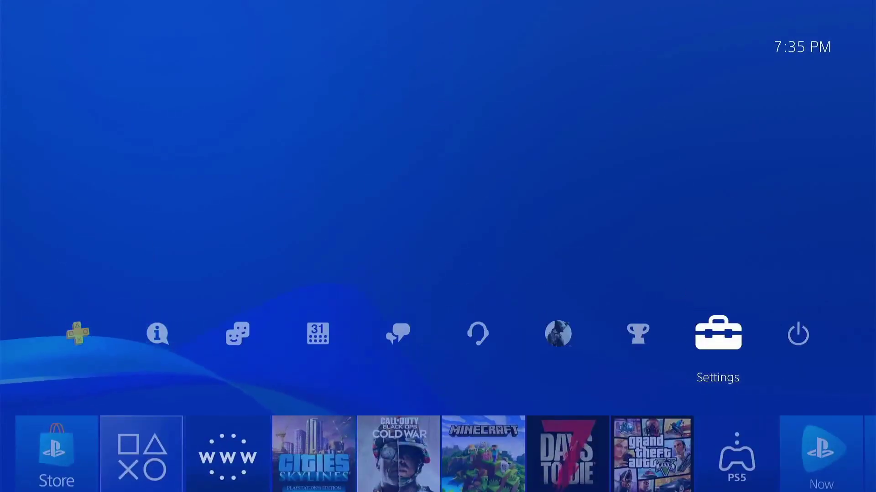
key("Return")
key("Up")
key("Up")
key("Up")
key("Up")
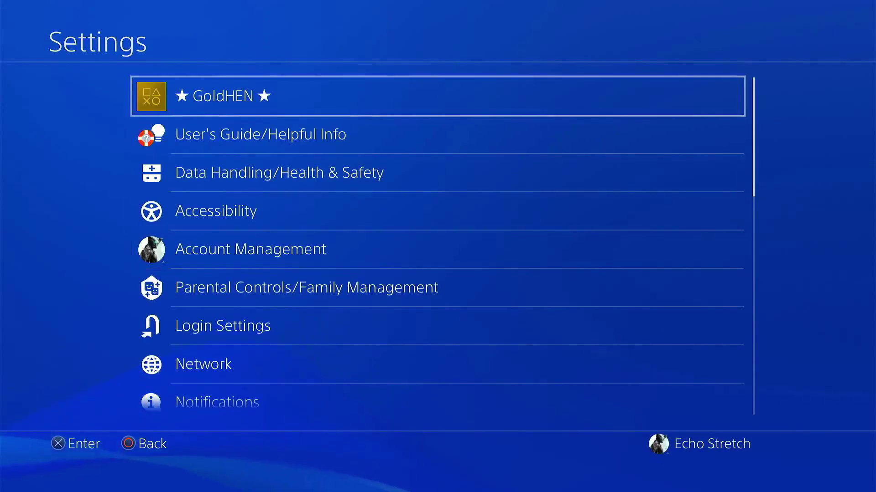
key("Return")
key("Down")
key("Down")
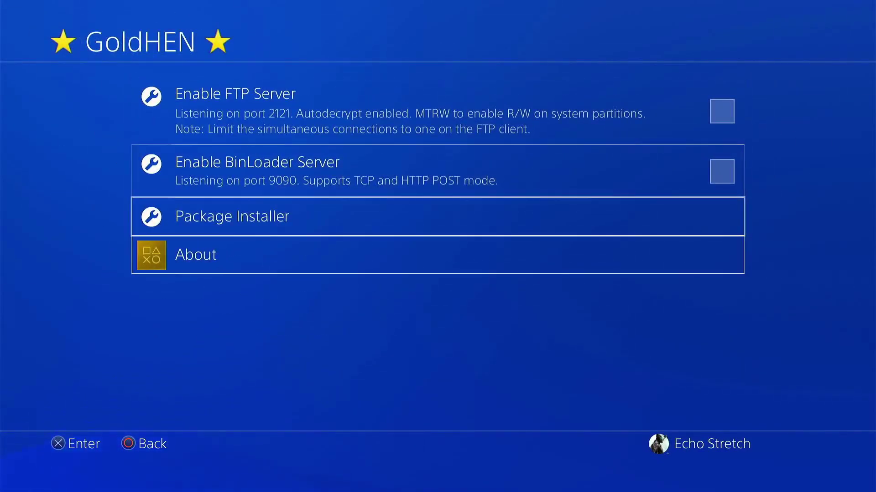
key("Down")
key("Escape")
Step: Check the Network settings to see the internet connection state
key("Down")
key("Down")
key("Down")
key("Down")
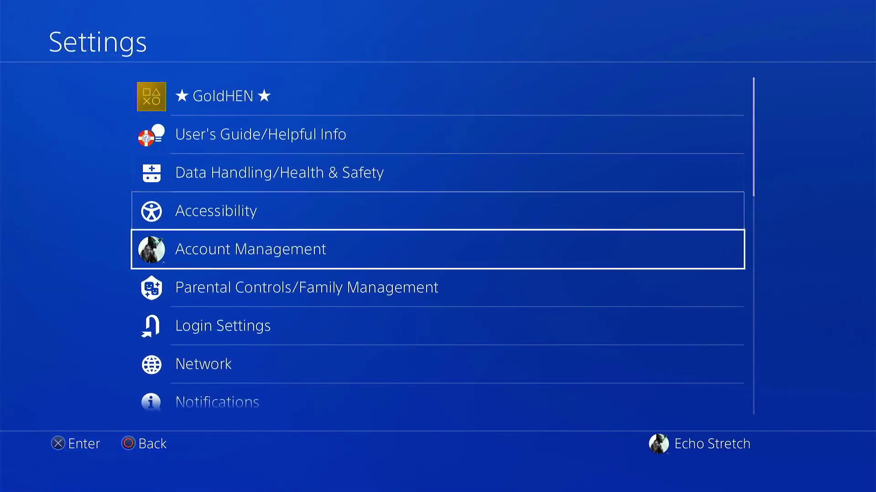
key("Down")
key("Down")
key("Down")
key("Return")
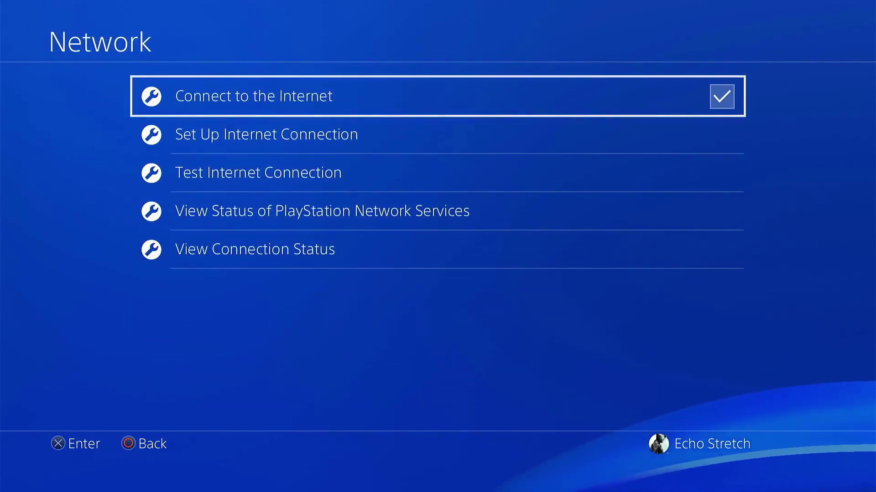
key("Escape")
Step: Browse the newly visible Debug Settings page and back out to the Settings list
key("Down")
key("Down")
key("Down")
key("Down")
key("Down")
key("Down")
key("Down")
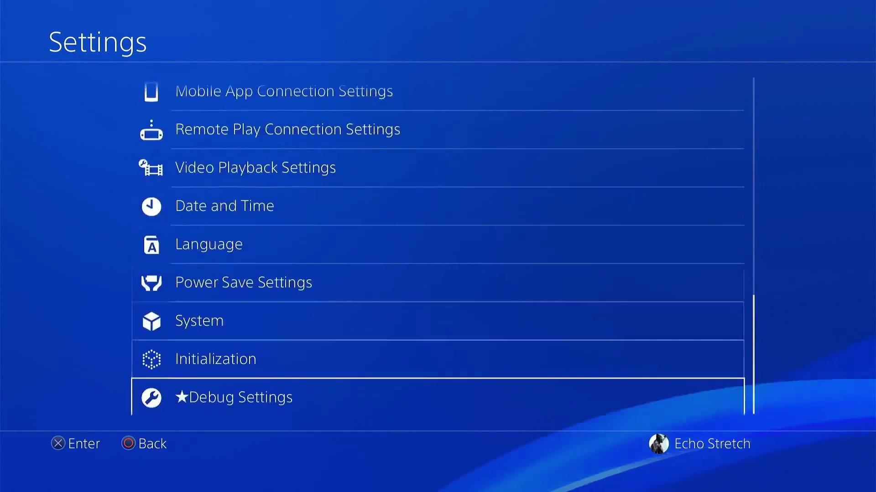
key("Return")
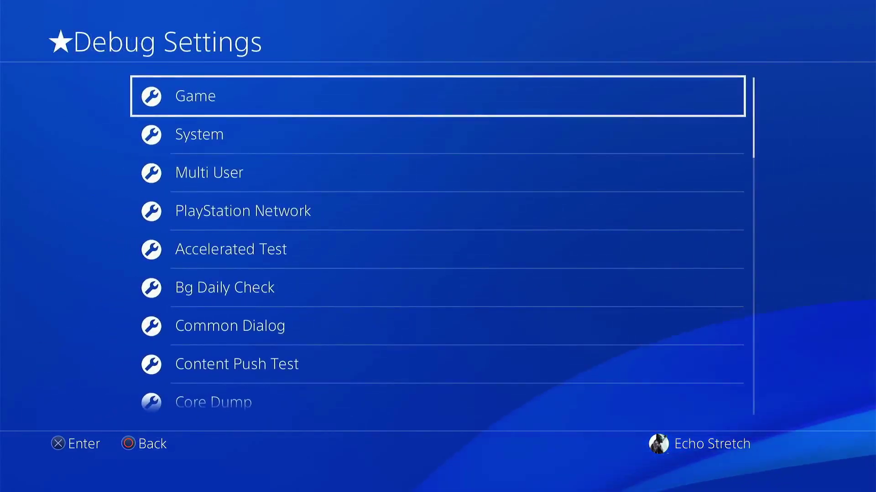
key("Down")
key("Down")
key("Down")
key("Down")
key("Down")
key("Down")
key("Down")
key("Down")
key("Down")
key("Down")
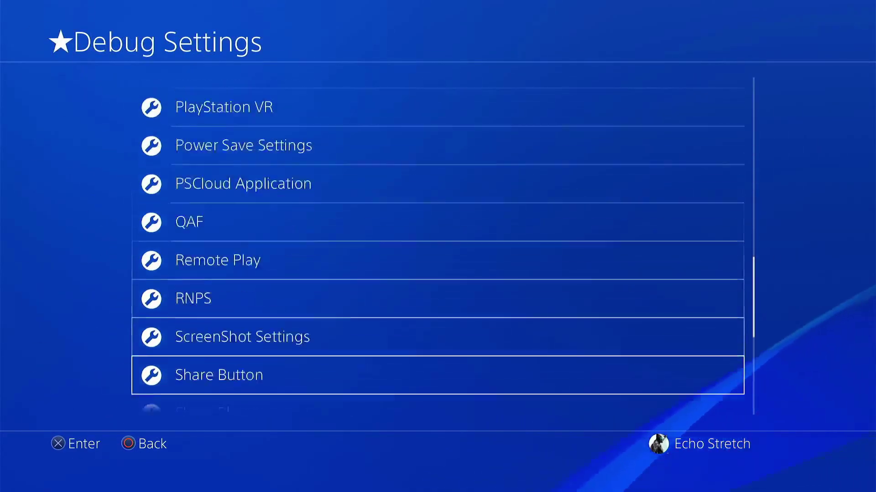
key("Down")
key("Down")
key("Down")
key("Escape")
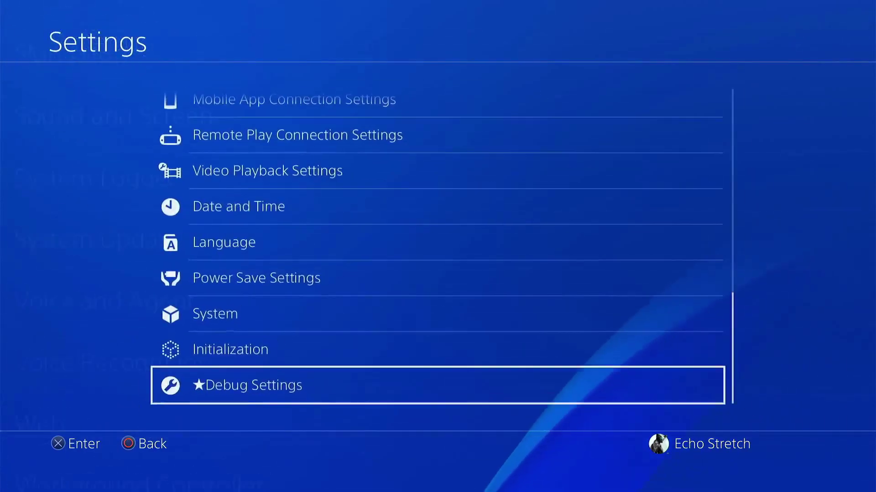
key("Up")
key("Up")
key("Up")
key("Up")
key("Up")
key("Up")
key("Up")
key("Up")
key("Up")
key("Up")
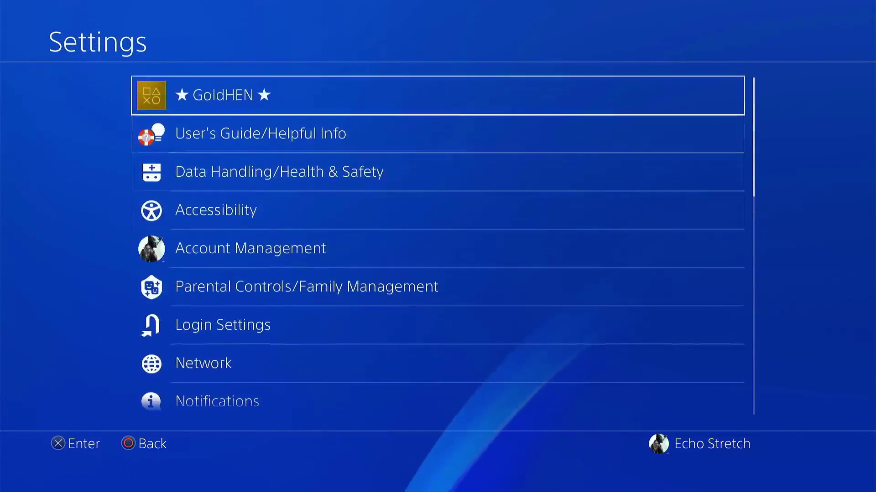
Step: In GoldHEN settings enable the BinLoader Server and FTP Server, then leave for the home screen
key("Return")
key("Down")
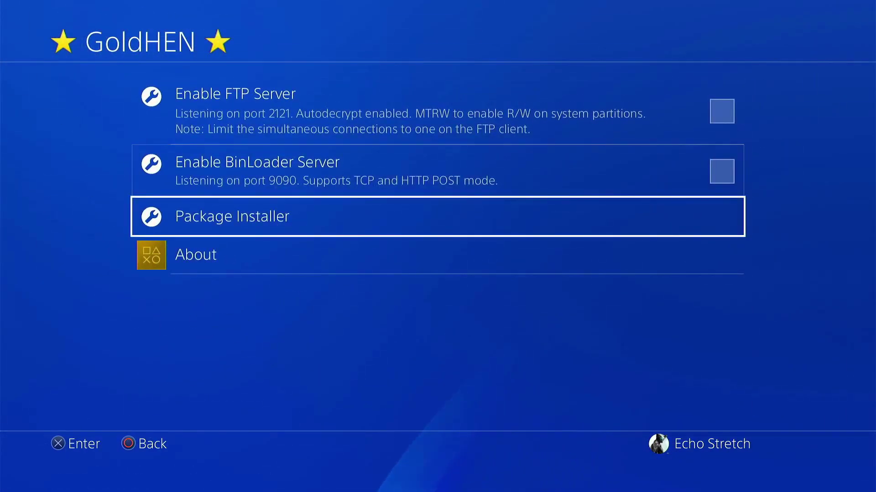
key("Up")
key("Return")
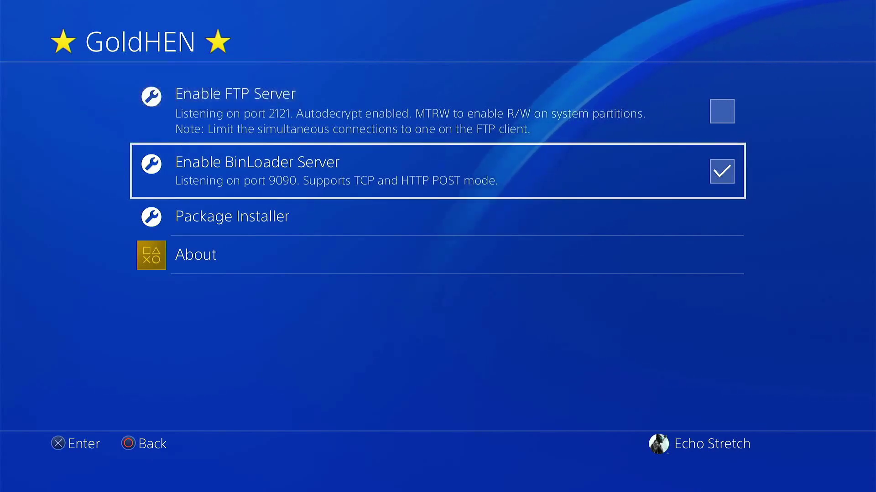
key("Up")
key("Return")
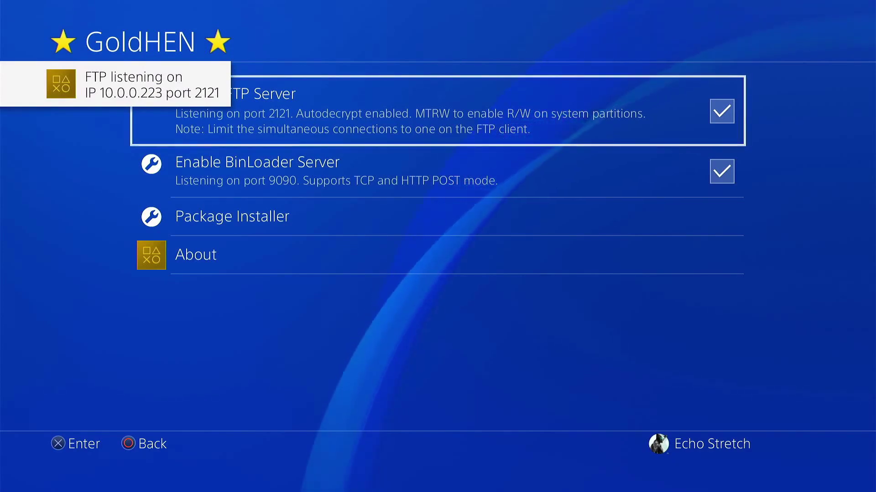
key("Escape")
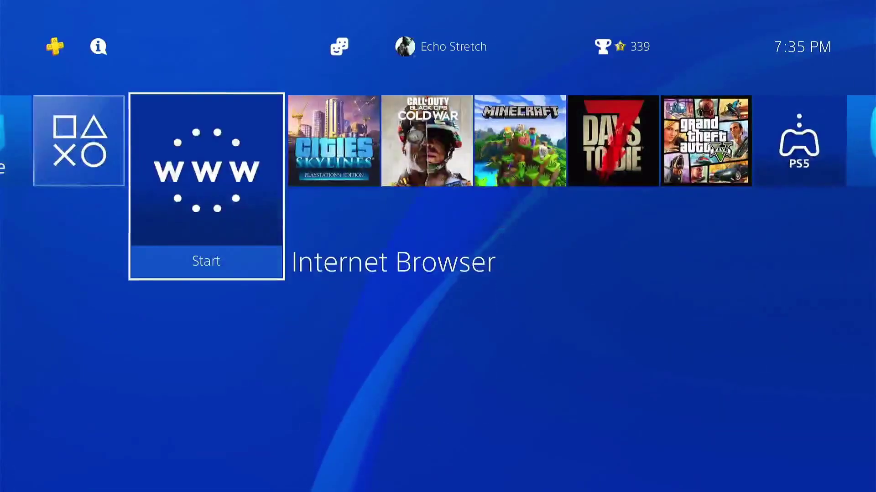